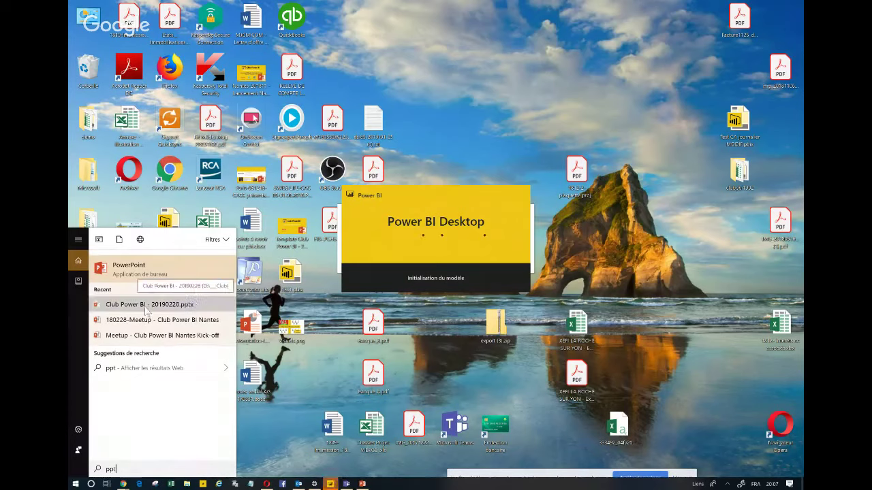
Step: Open the presentation 180228-Meetup - Club Power BI Nantes.pptx in PowerPoint and minimize its window
click(148, 271)
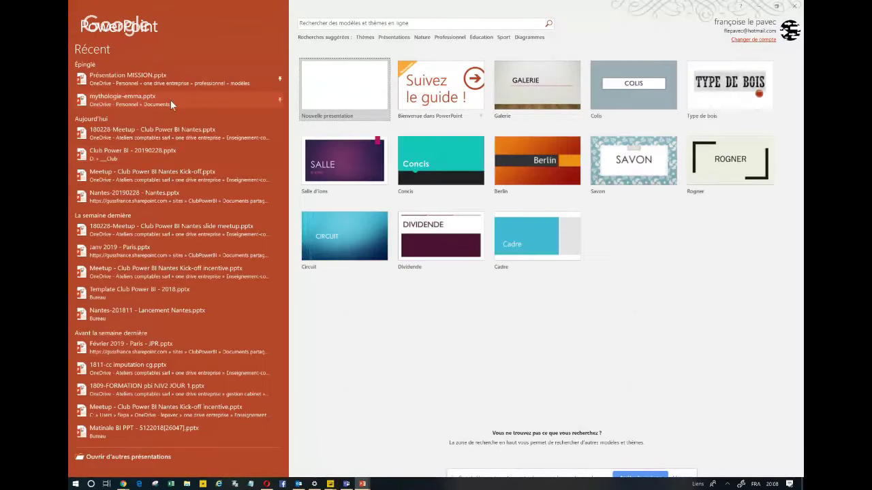
click(201, 139)
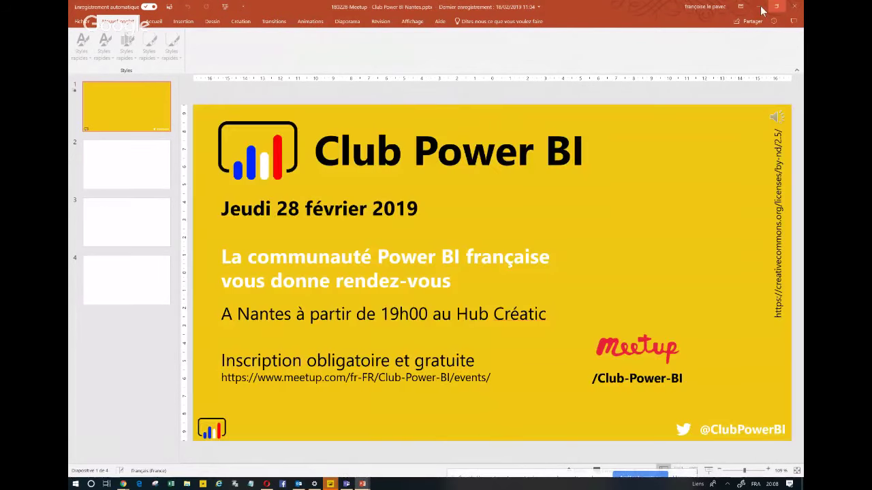
click(758, 7)
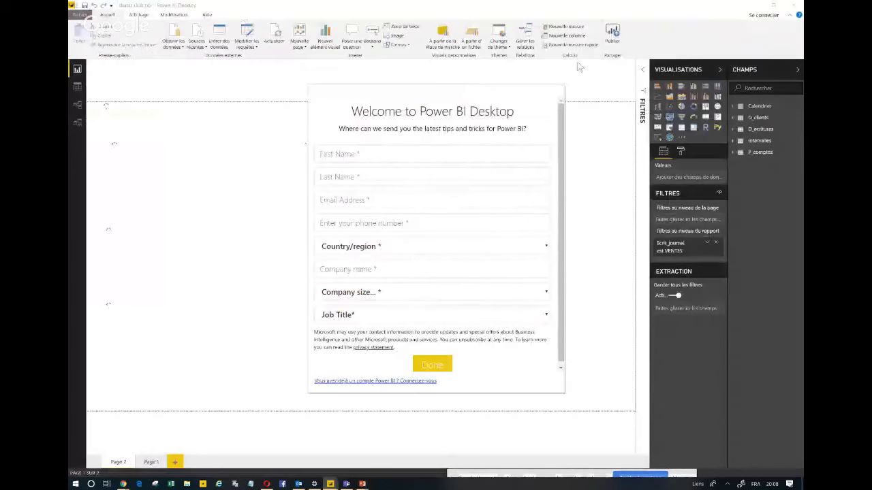
Step: Skip the Power BI Desktop welcome form and close the sign-in dialog without connecting
click(420, 382)
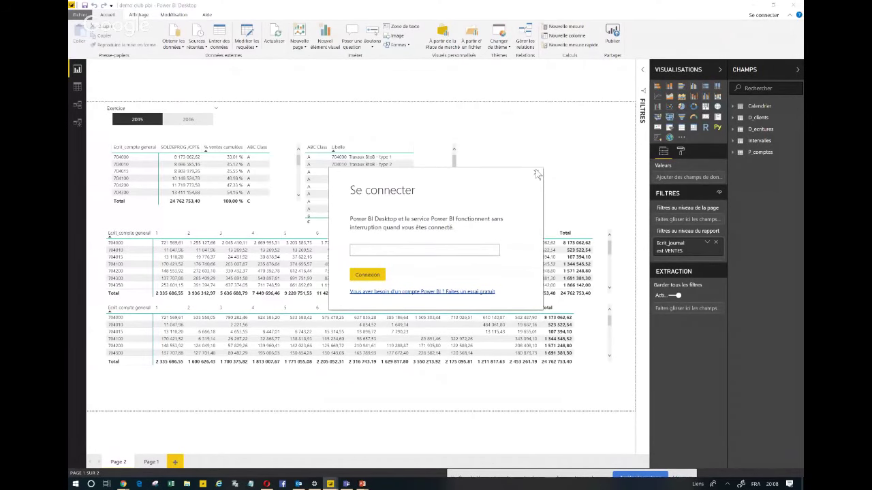
click(538, 175)
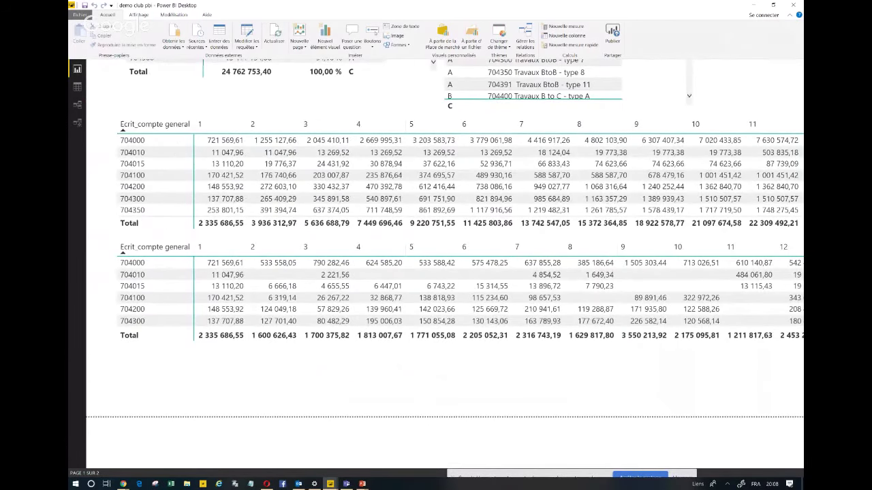
Step: Compare account 704000's monthly and cumulative amounts by cross-filtering from the lower matrix, and clear the selection
click(168, 265)
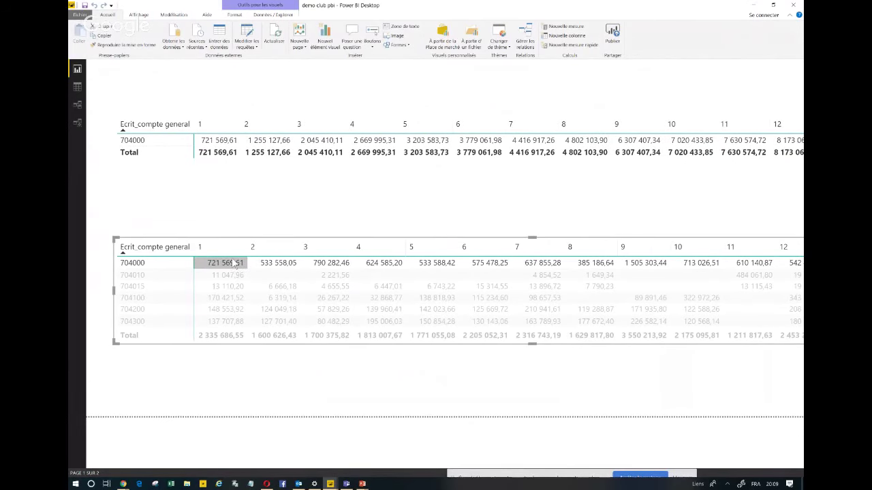
click(235, 265)
click(235, 264)
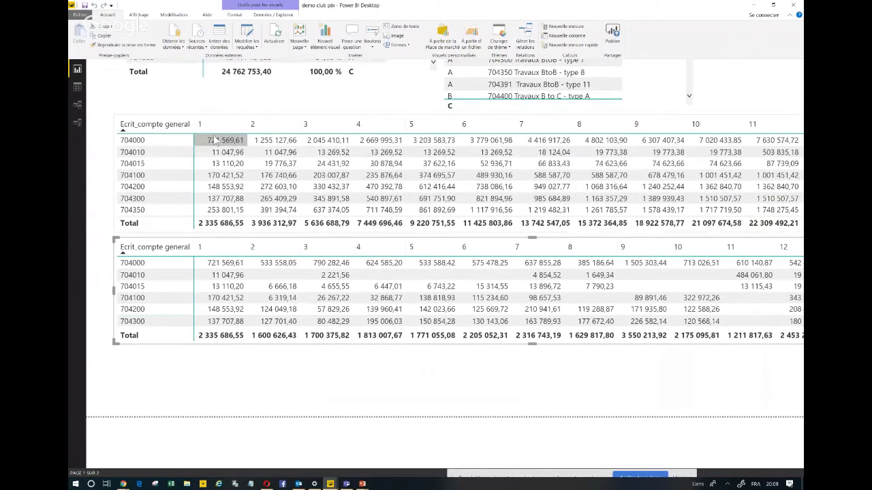
mouse_move(215, 141)
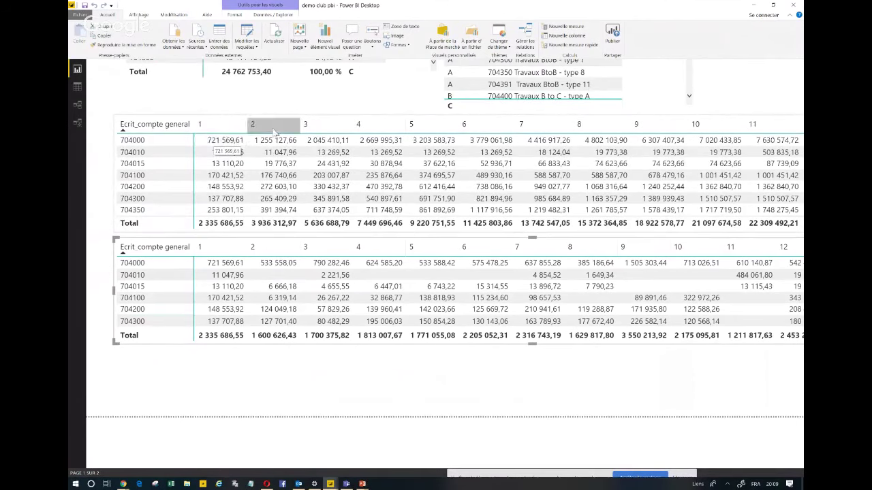
mouse_move(393, 143)
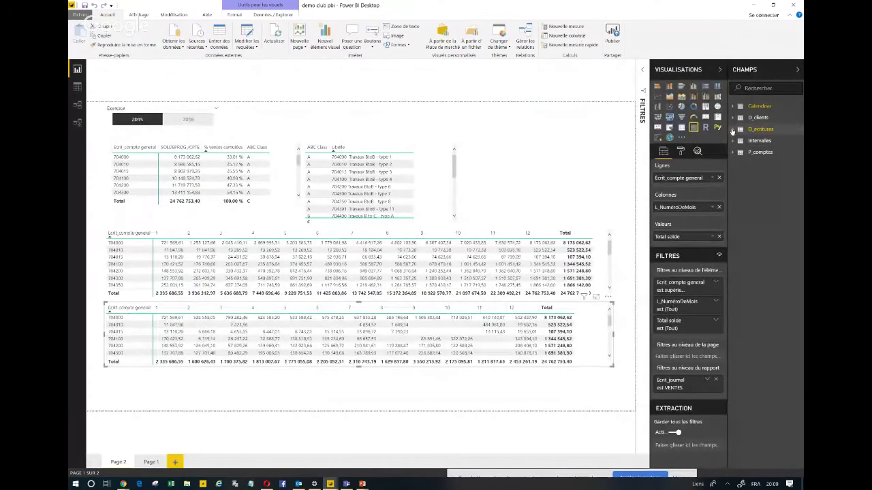
Step: Show the DAX formula of the D_ecritures measure SOLDEPROG PAR MOIS/CG used in the cumulative monthly matrix
click(733, 130)
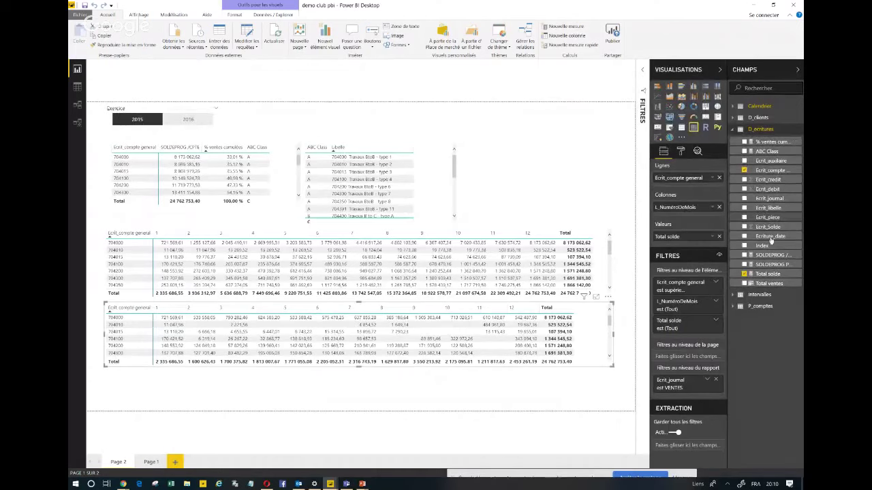
click(596, 235)
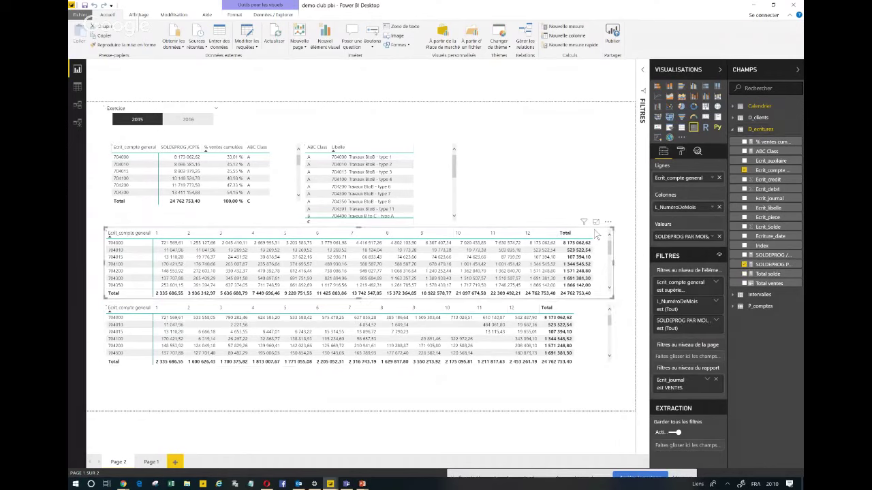
click(781, 267)
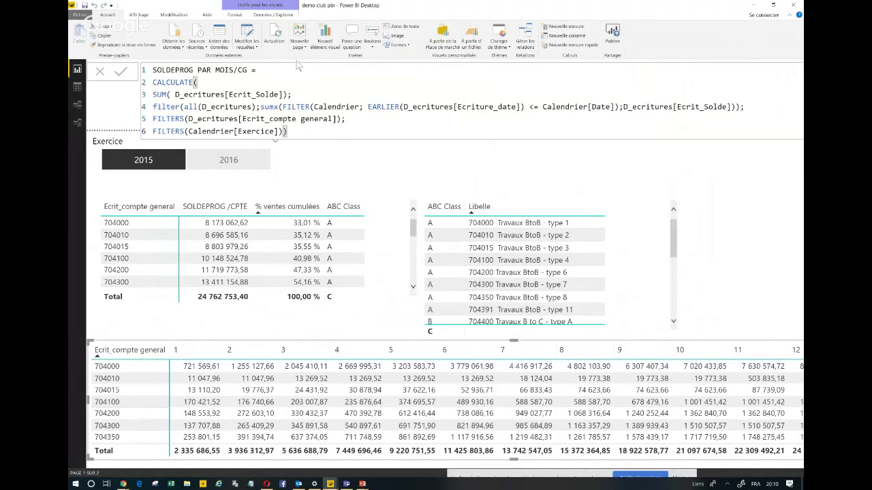
Step: Examine the D_ecritures table in data view and the formula of its Total ventes calculated column
click(77, 88)
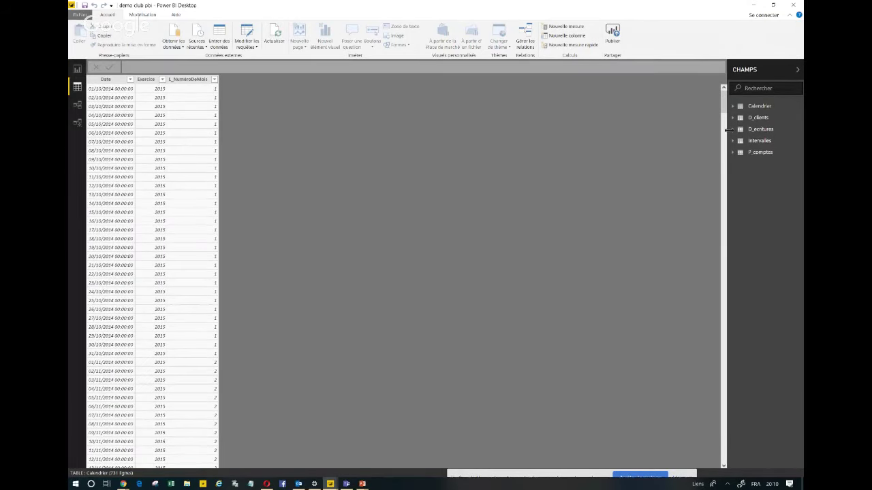
click(735, 131)
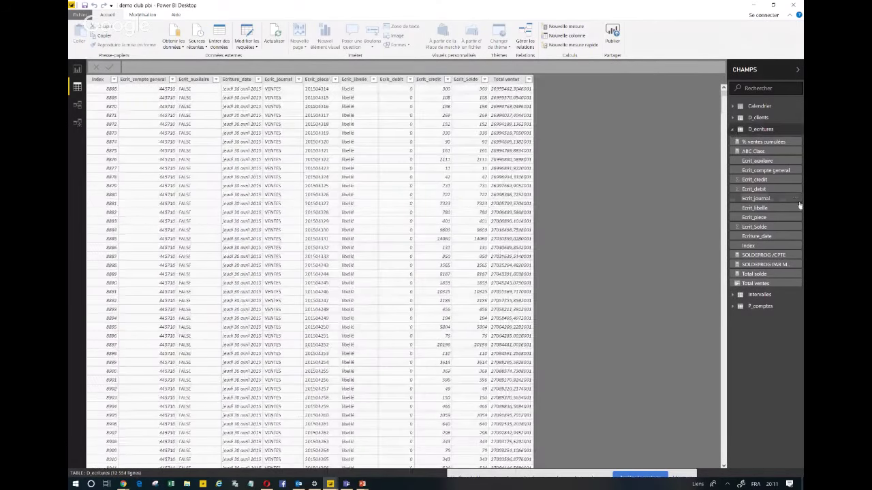
click(787, 286)
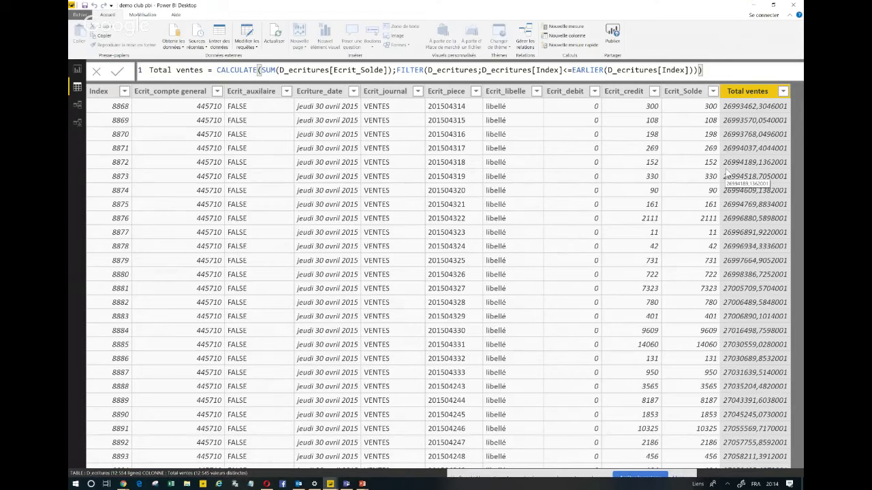
Step: Return to the report page and examine the SOLDEPROG PAR MOIS/CG formula alongside the cumulative monthly matrix
click(77, 73)
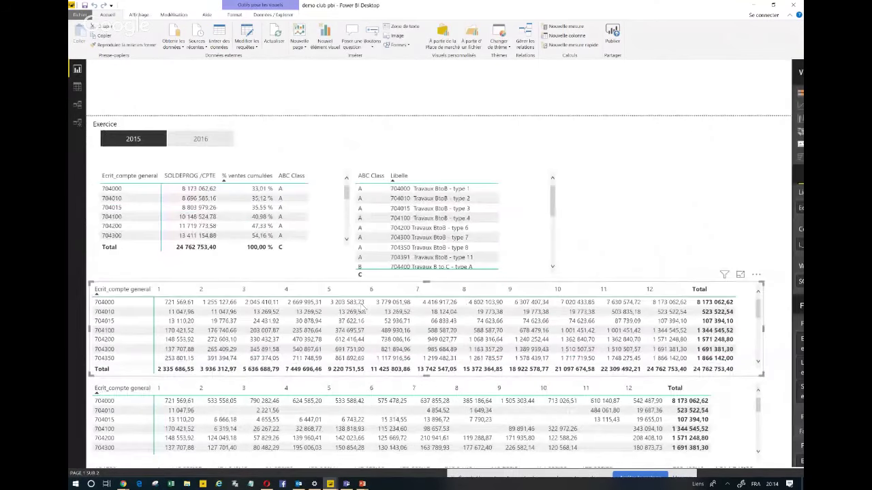
scroll(361, 303, down, 2)
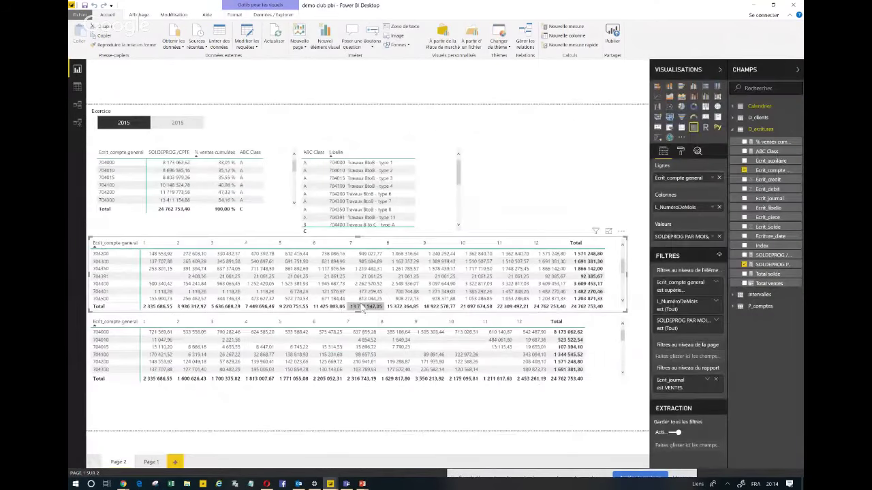
click(783, 264)
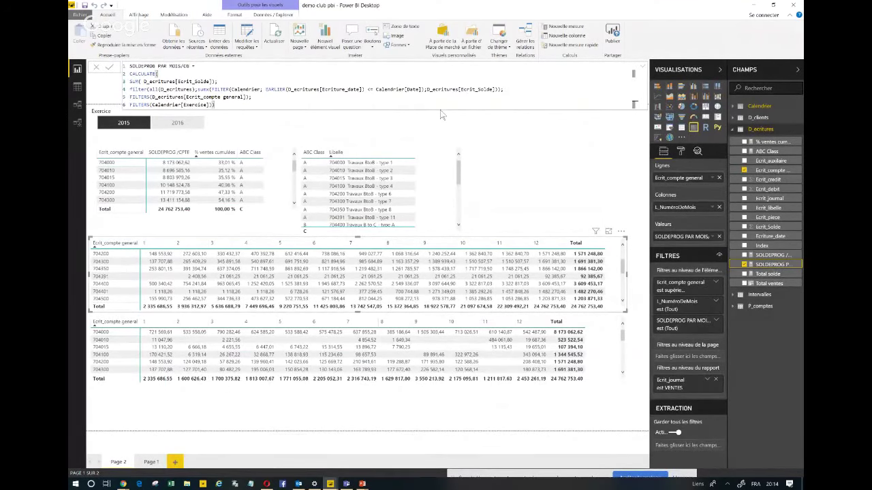
key(ctrl+plus)
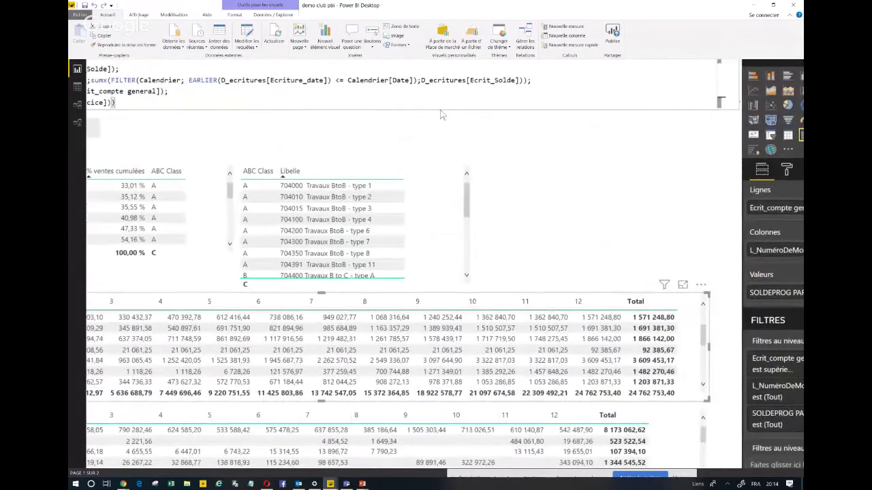
key(ctrl+plus)
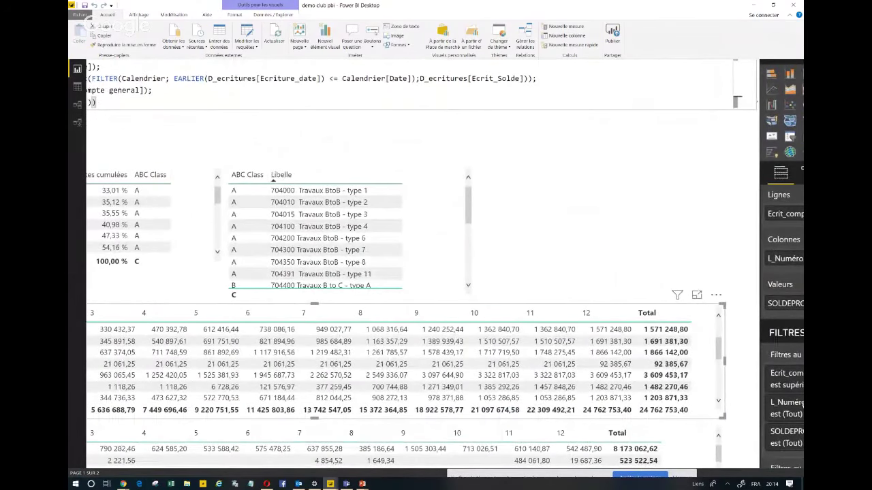
key(ctrl+minus)
key(ctrl+minus)
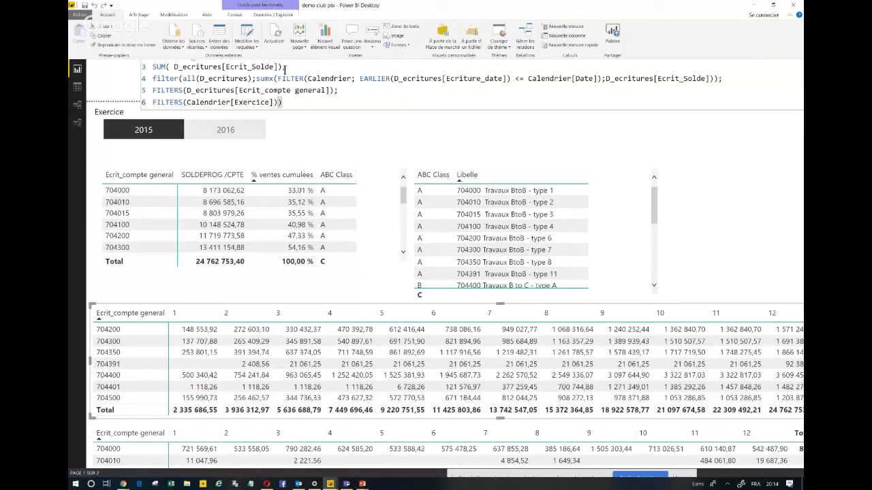
text(;)
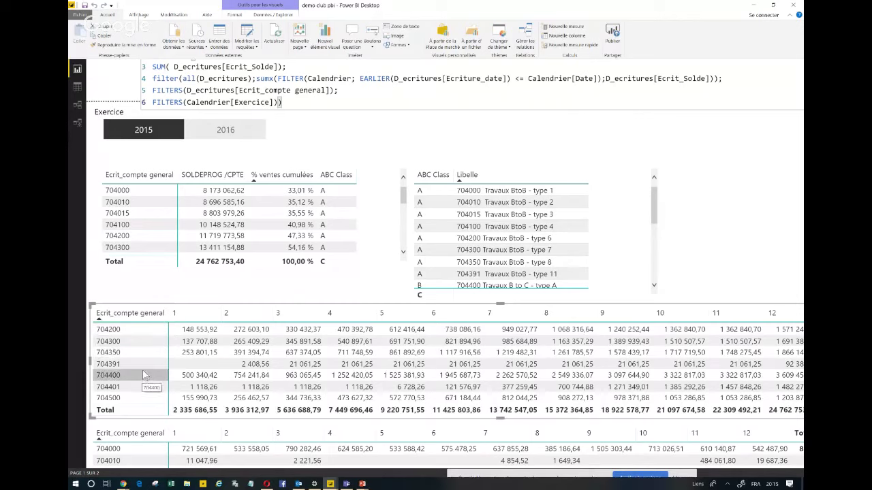
click(349, 92)
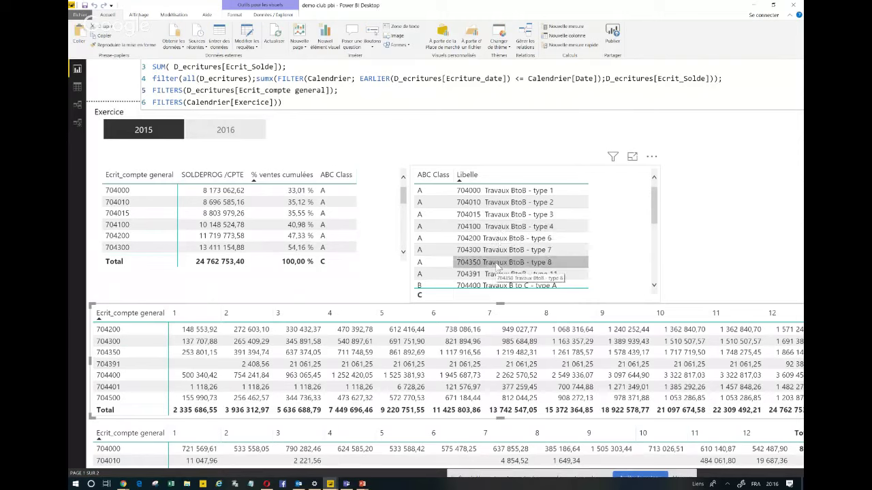
Step: Review the accounts and their classes throughout the ABC Class and Libelle table, returning to its first row
click(654, 286)
click(654, 285)
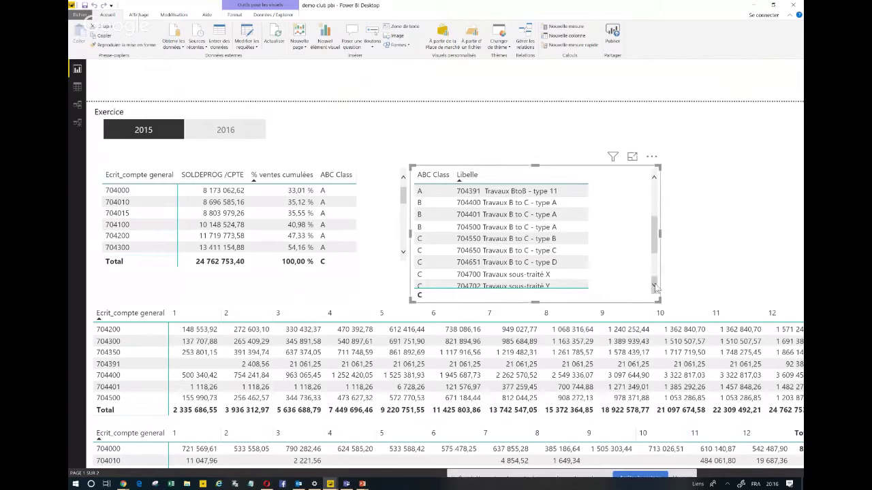
click(654, 178)
click(654, 178)
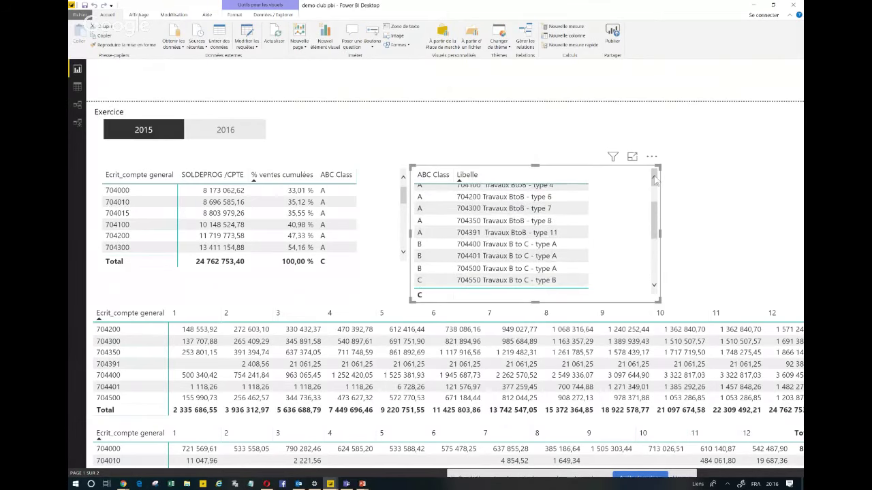
click(655, 178)
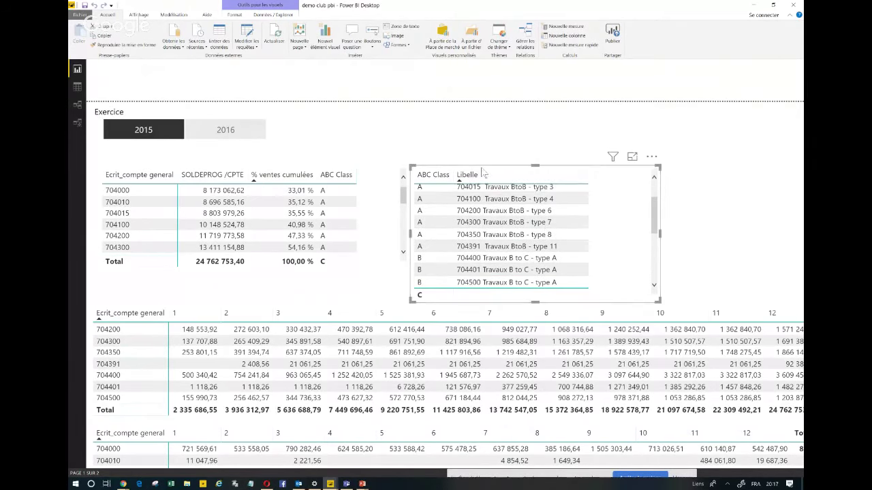
click(654, 178)
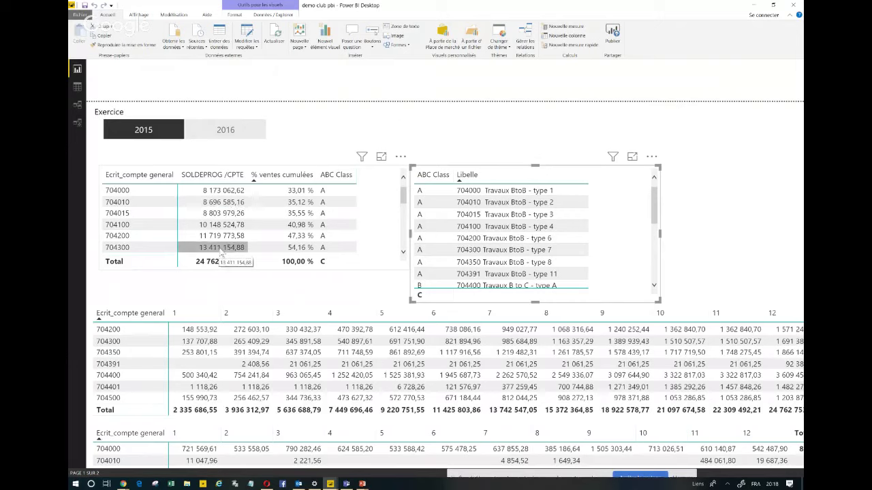
Step: Examine the DAX formulas of the SOLDEPROG /CPTE and % ventes cumulées measures, with account 704000 selected in the cumulative sales table
click(281, 174)
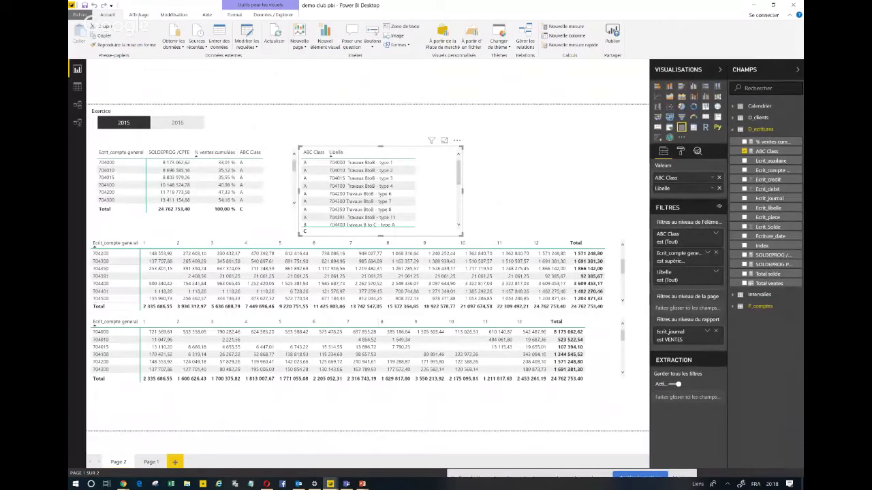
click(777, 255)
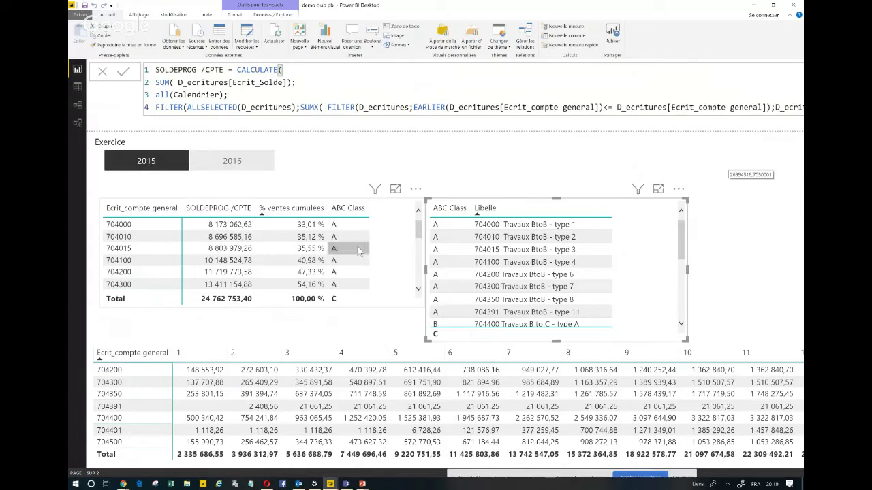
click(313, 230)
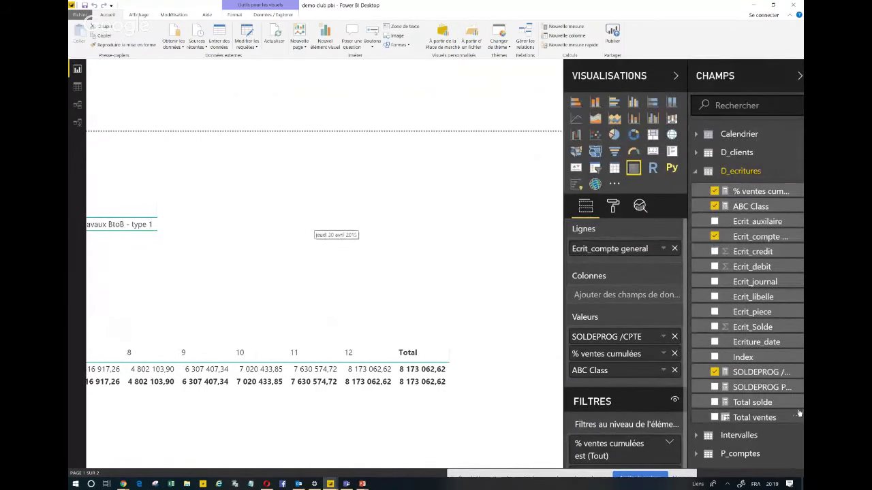
click(756, 192)
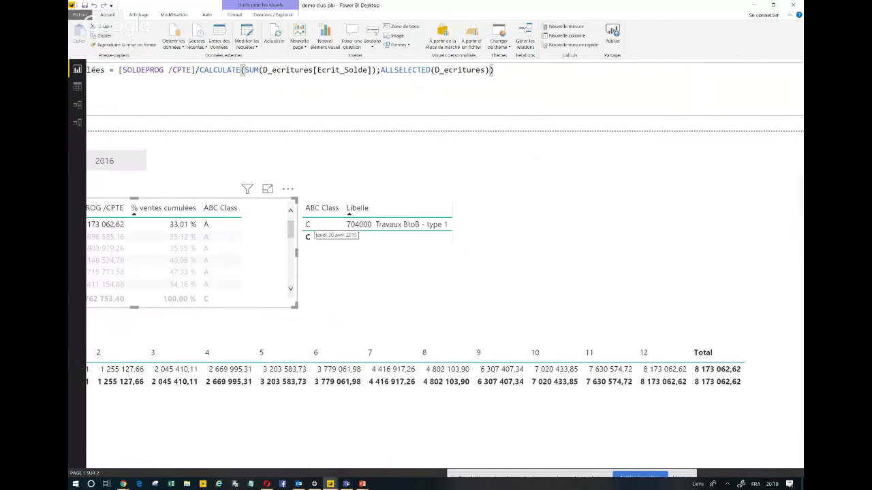
Step: Examine the ABC Class measure's SWITCH formula and clear the account 704000 cross-filter from the report
click(565, 272)
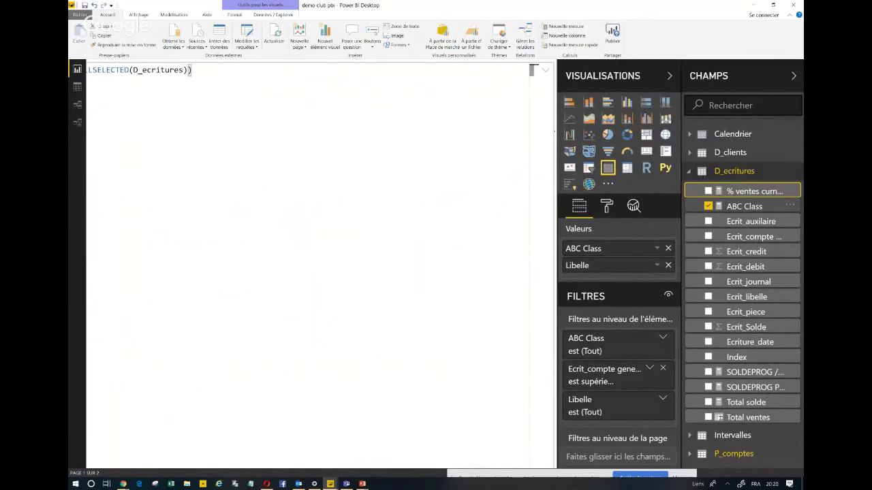
click(744, 206)
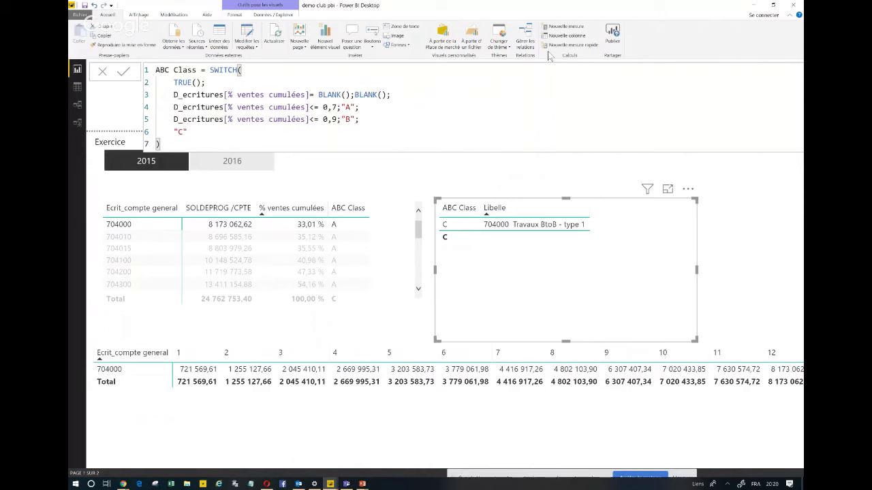
click(240, 226)
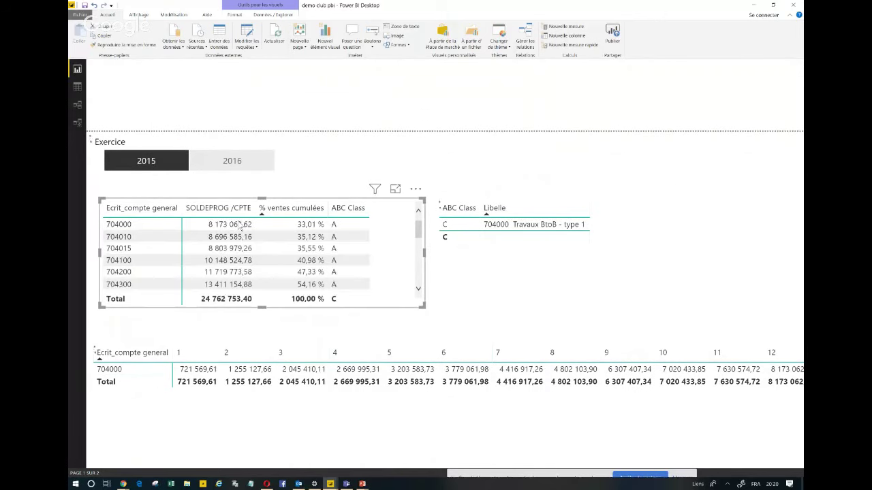
click(240, 226)
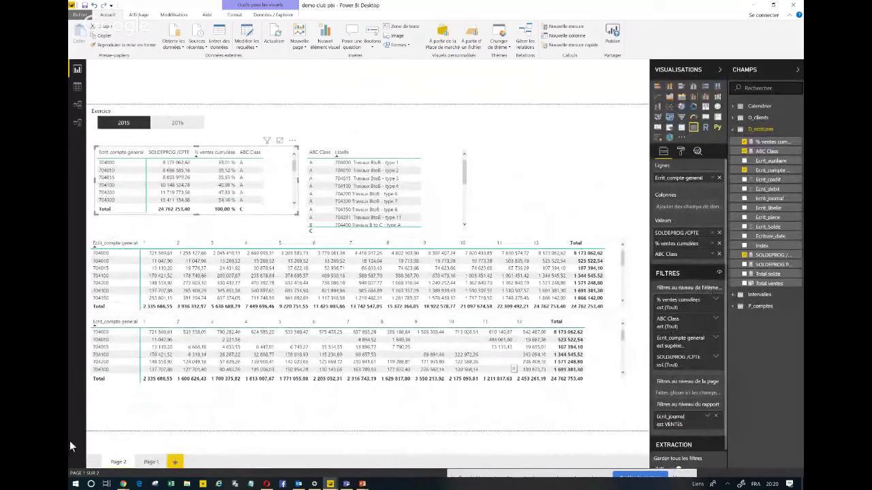
Step: Open report Page 1 and examine the balances by Libelle and by Code_rattachement
click(151, 462)
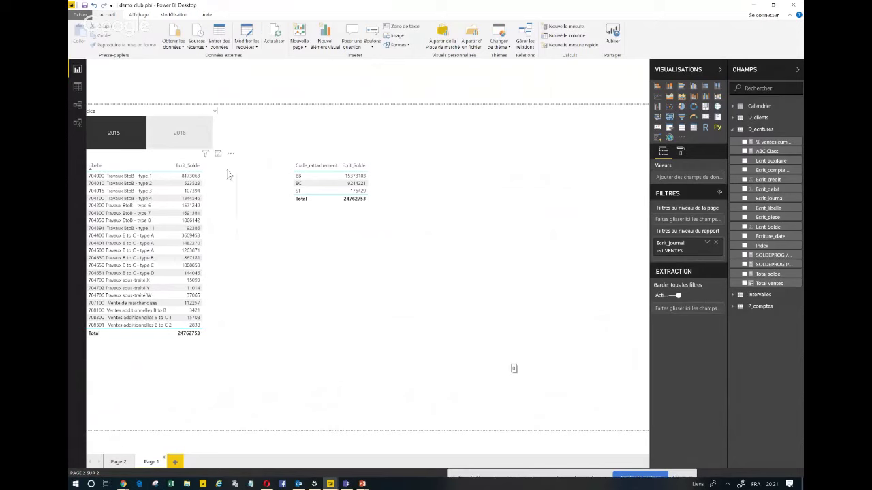
scroll(227, 170, up, 3)
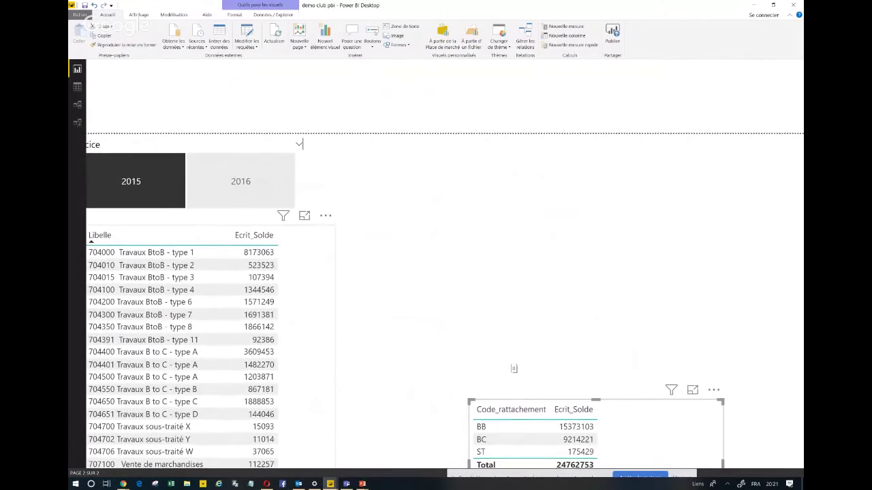
scroll(513, 368, down, 3)
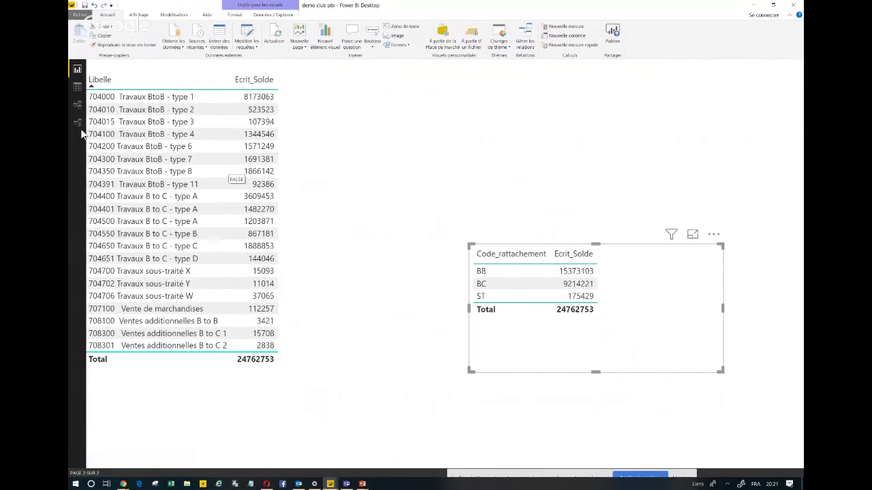
Step: Examine the Intervalles table's data, relating each Libelle and code to its borne inf and borne sup limits
click(77, 93)
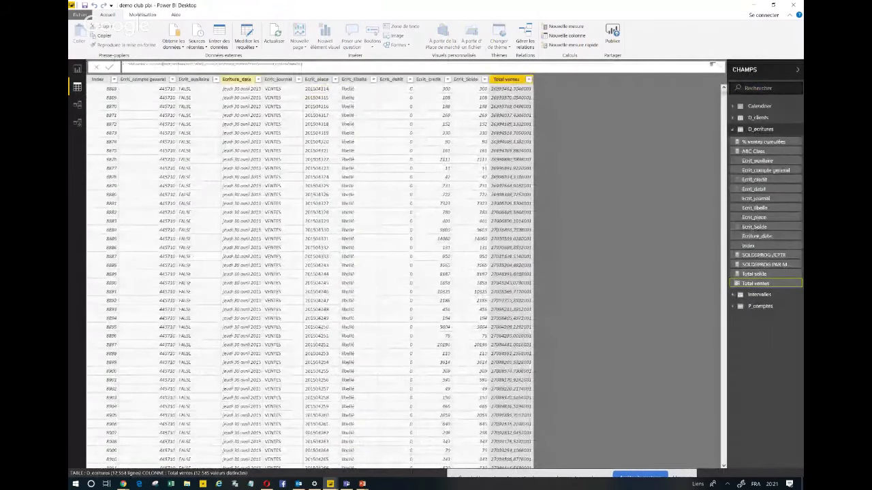
click(759, 294)
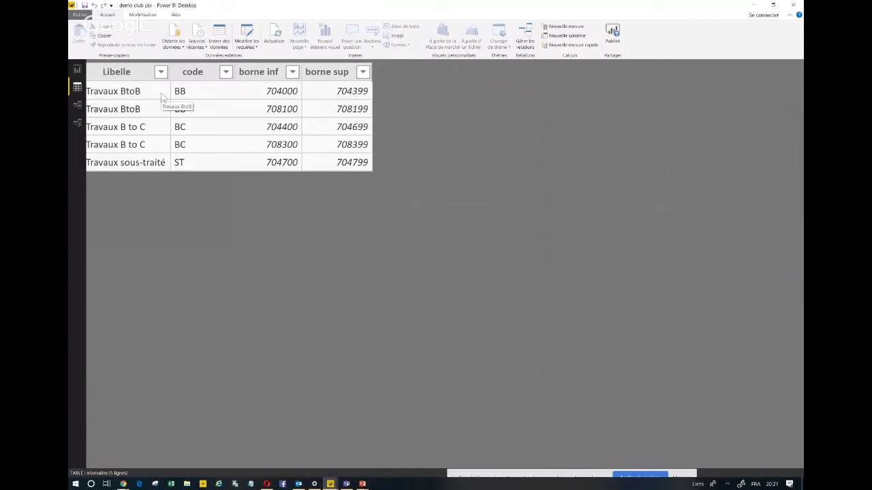
click(298, 98)
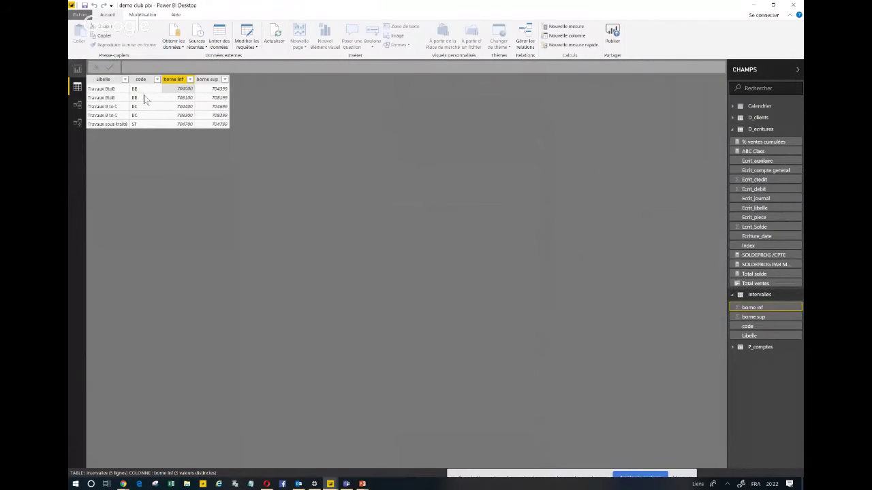
Step: Show the data model and enlarge the P_comptes table so that all its fields are displayed
click(77, 124)
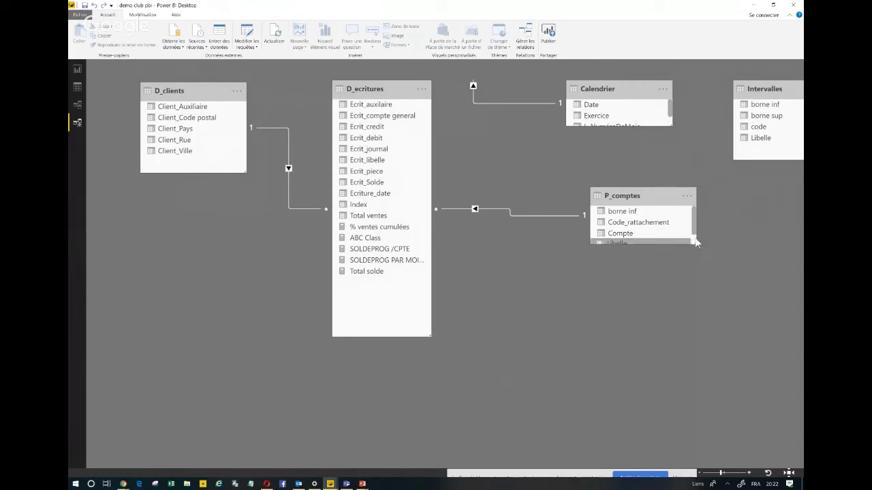
drag(696, 244, 688, 369)
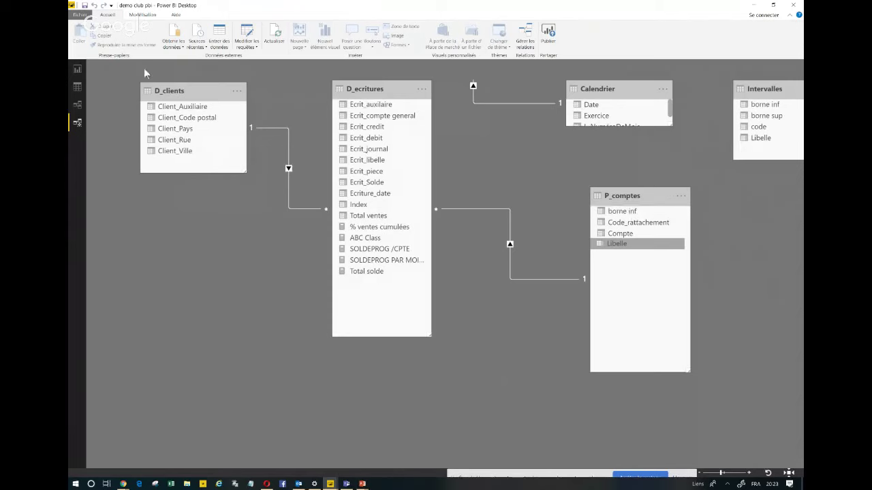
Step: Return to the report page and display the DAX formula of the borne inf column in P_comptes
click(78, 71)
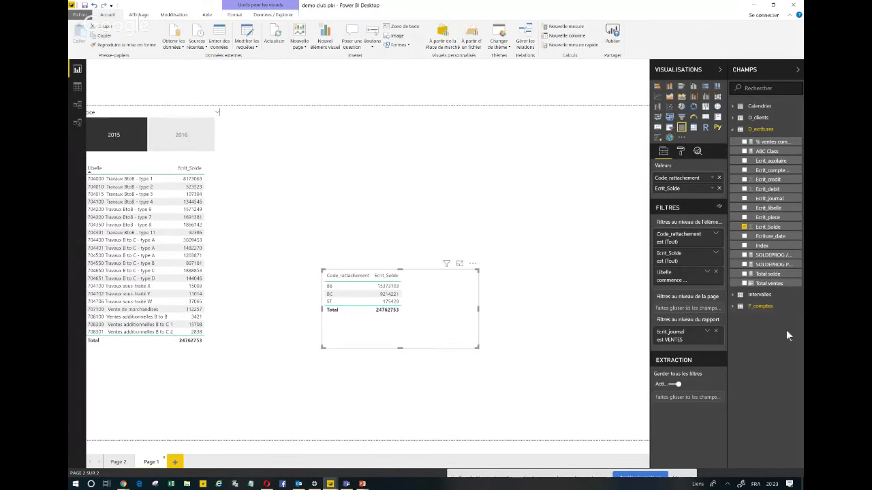
click(736, 308)
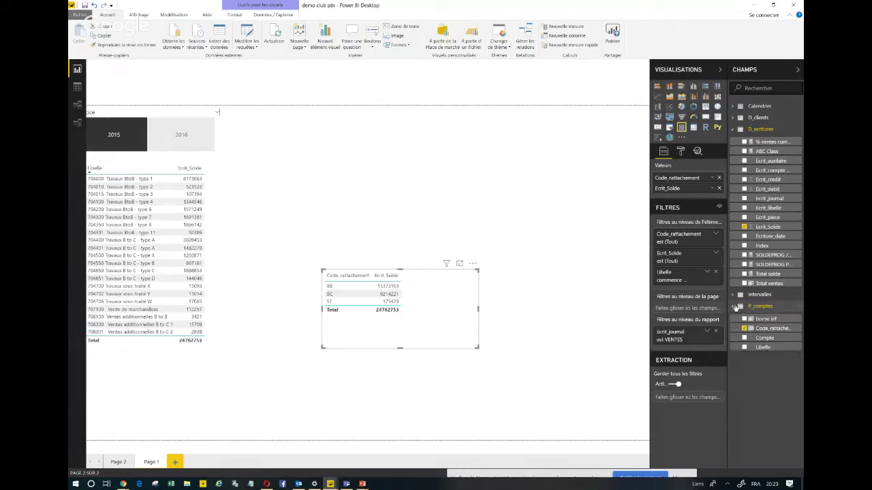
click(779, 320)
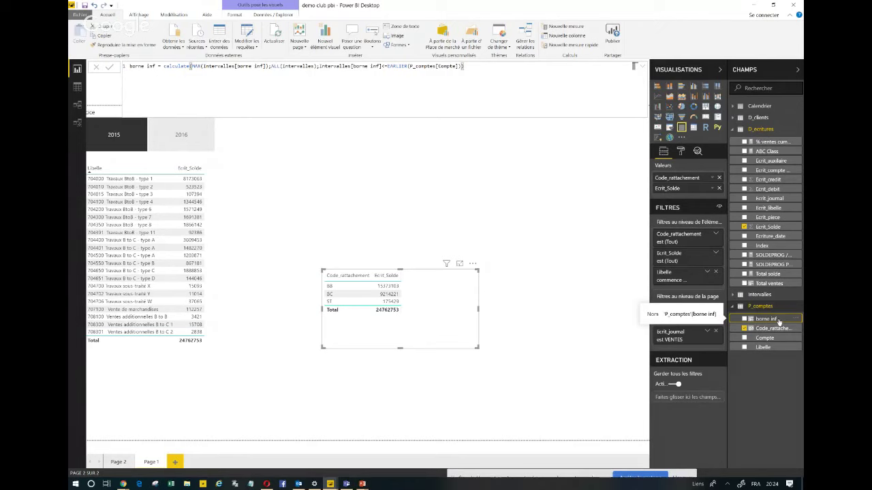
Step: Replace Ecrit_Solde in the Libelle table with borne inf from P_comptes, set to Ne pas résumer
click(225, 208)
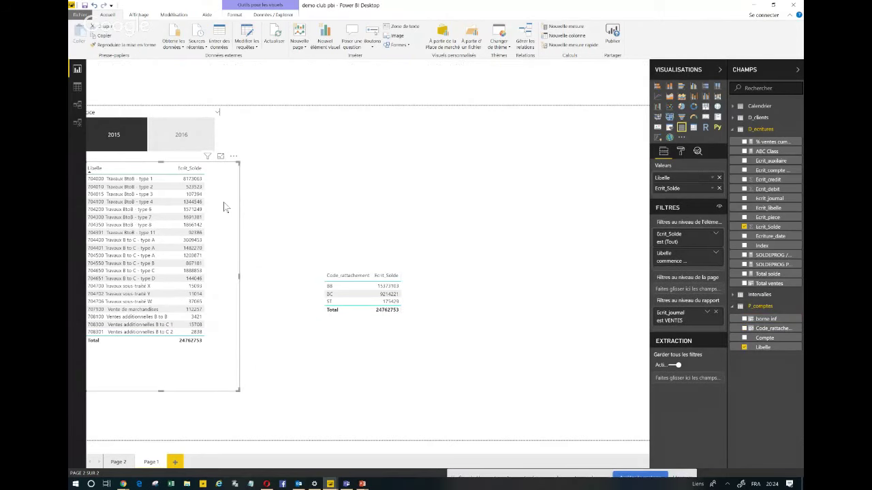
click(719, 188)
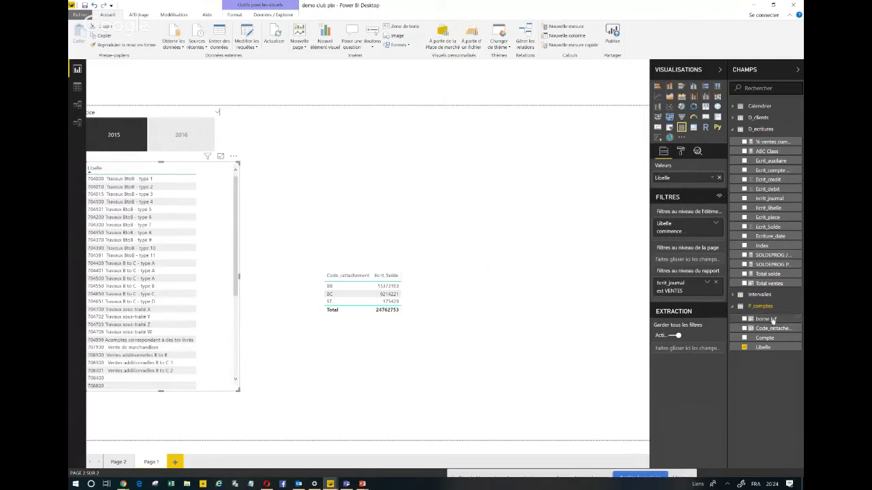
drag(765, 318, 693, 184)
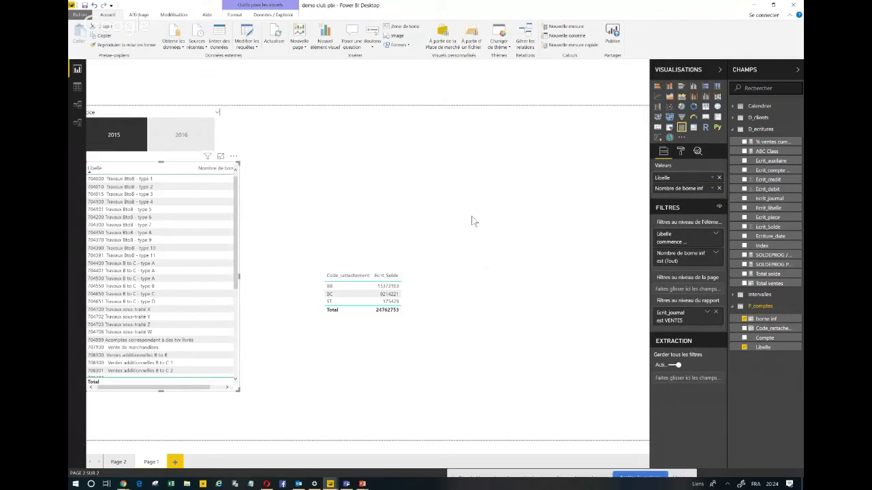
click(712, 188)
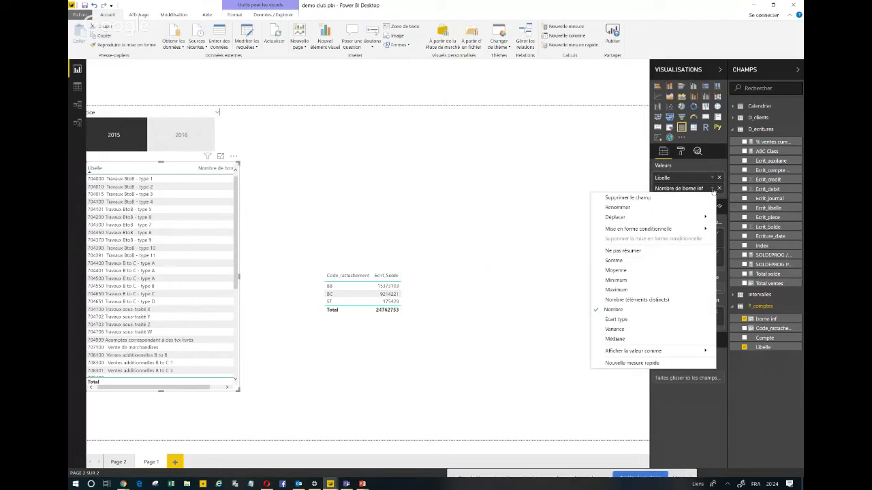
click(685, 250)
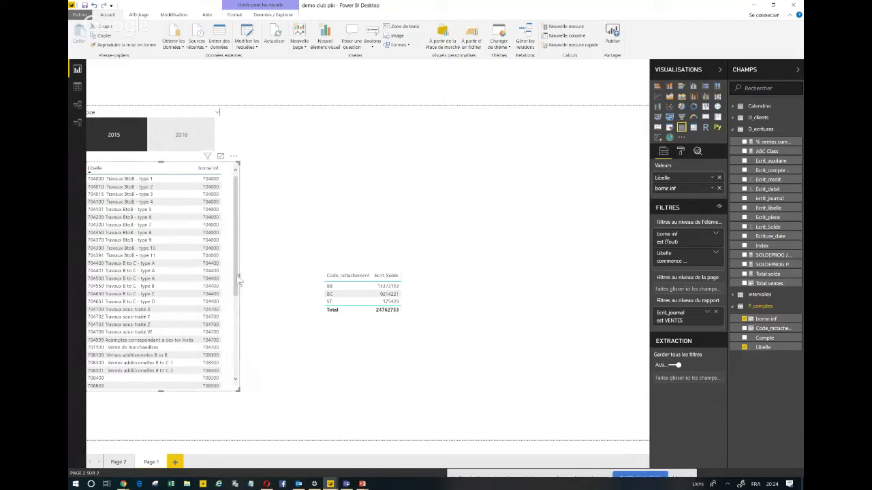
Step: Widen the Libelle and borne inf table and shift it toward the middle of the report page
drag(240, 275, 309, 290)
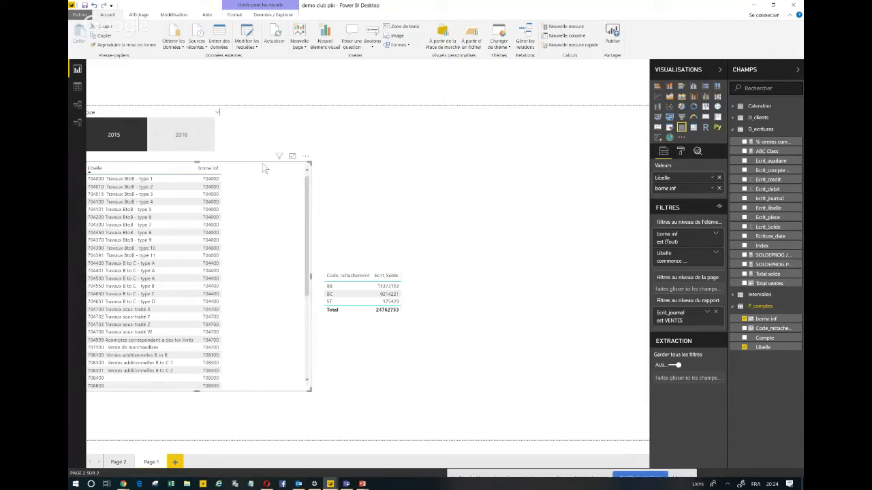
drag(304, 170, 397, 181)
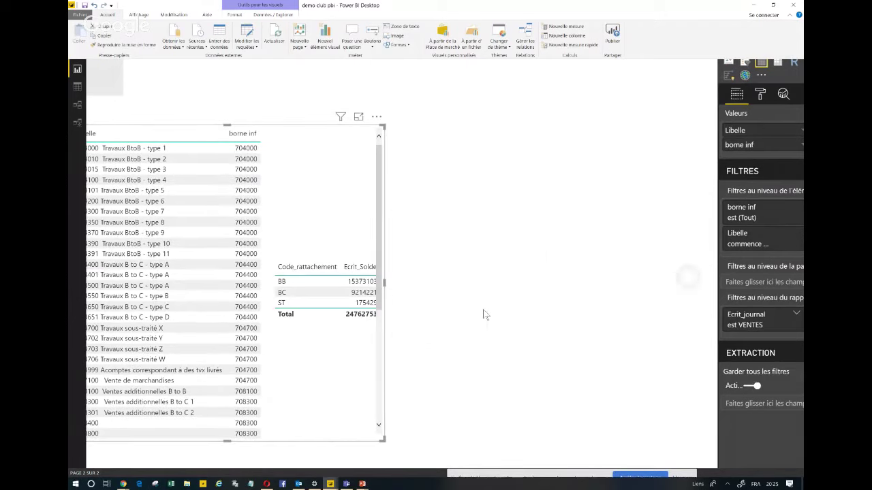
Step: Select the borne inf value of account 704000 and examine the borne inf column's CALCULATE formula with MAX and EARLIER
click(247, 149)
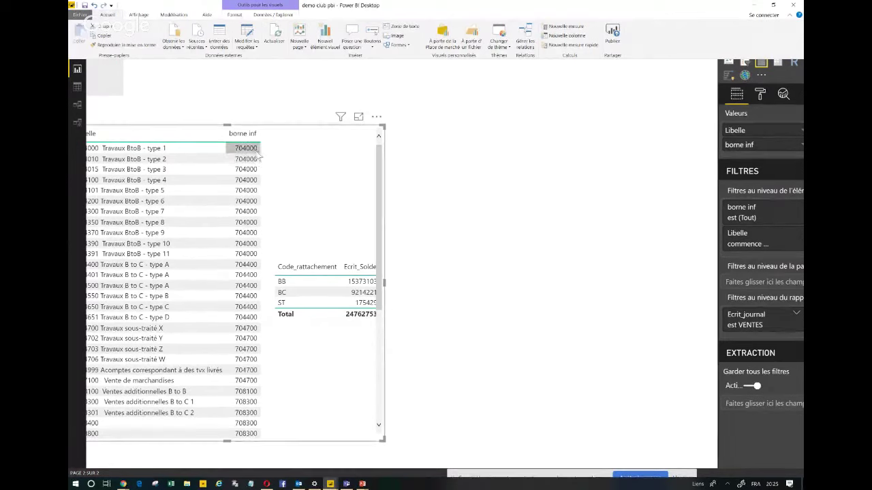
click(254, 152)
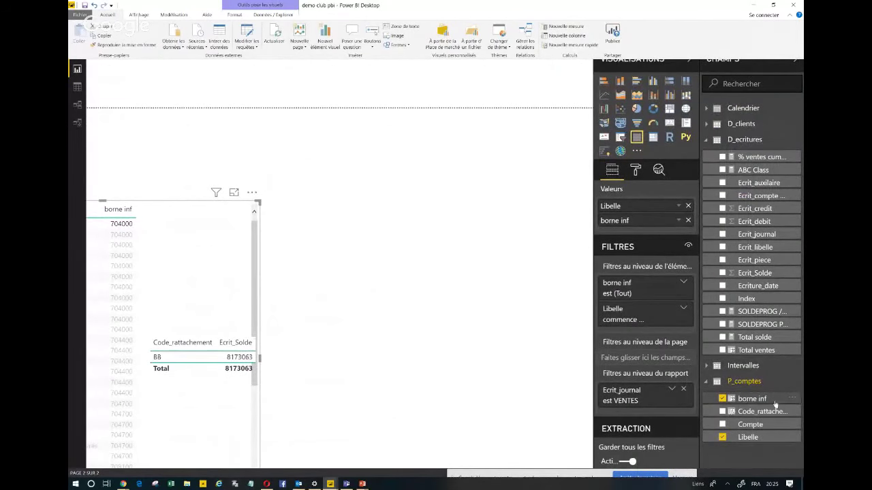
click(773, 401)
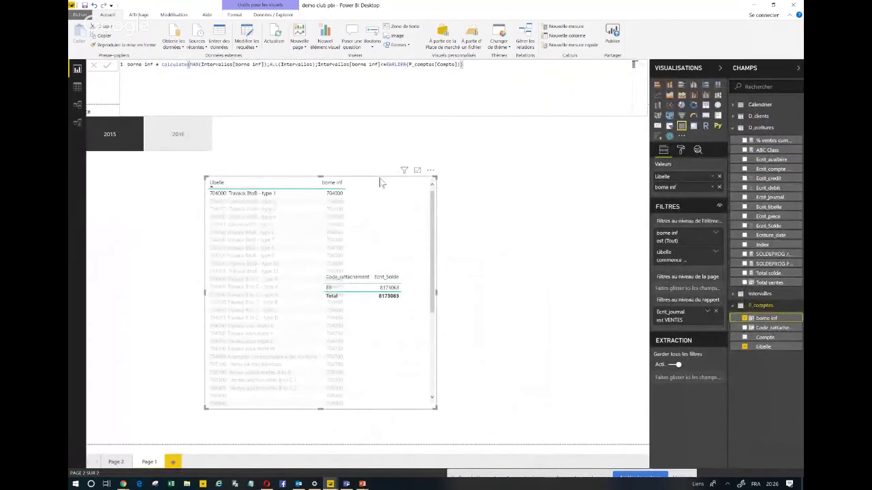
Step: Move the Libelle table back beside the Code_rattachement table and clear the account 704000 cross-filter
drag(381, 180, 277, 178)
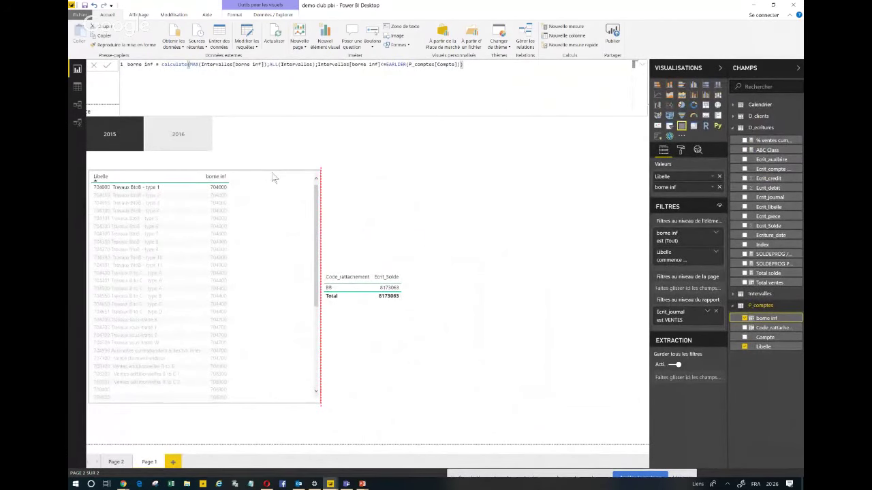
click(152, 190)
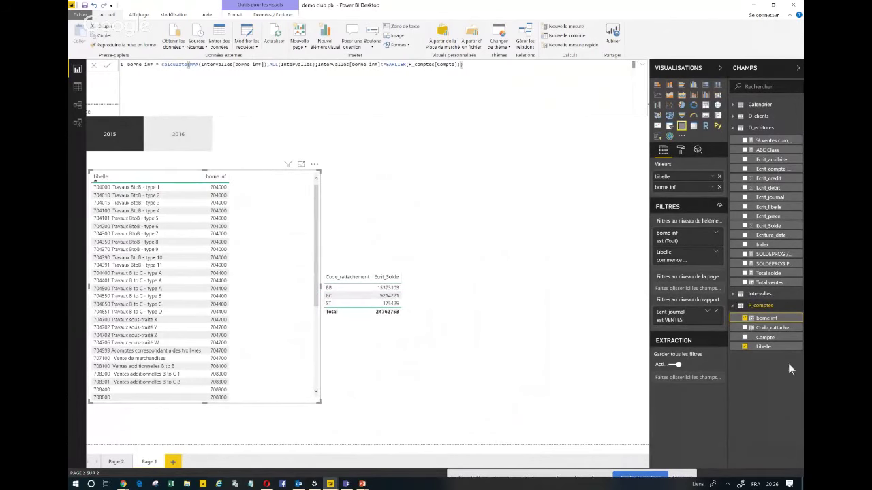
Step: Examine the LOOKUPVALUE formula of the Code_rattachement column in P_comptes
click(780, 328)
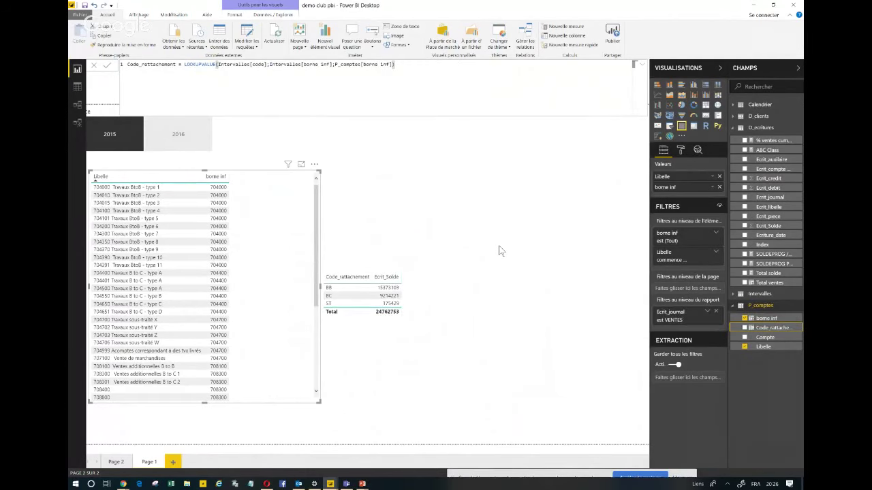
key(F11)
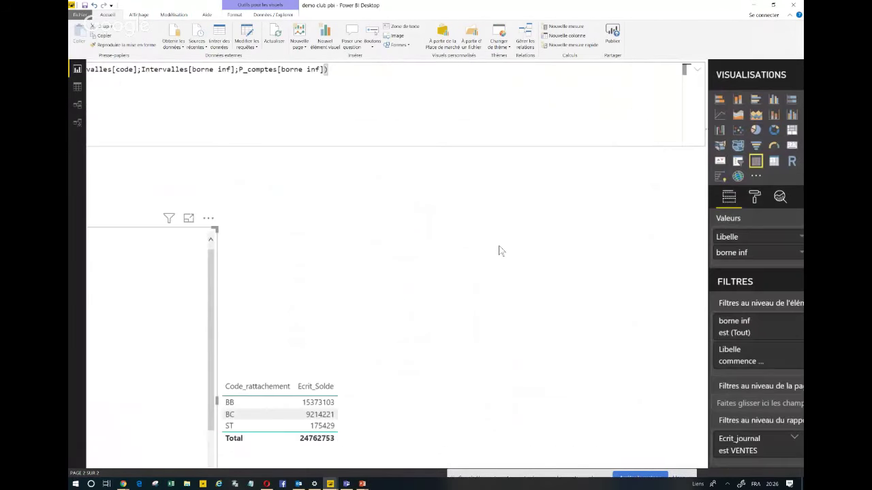